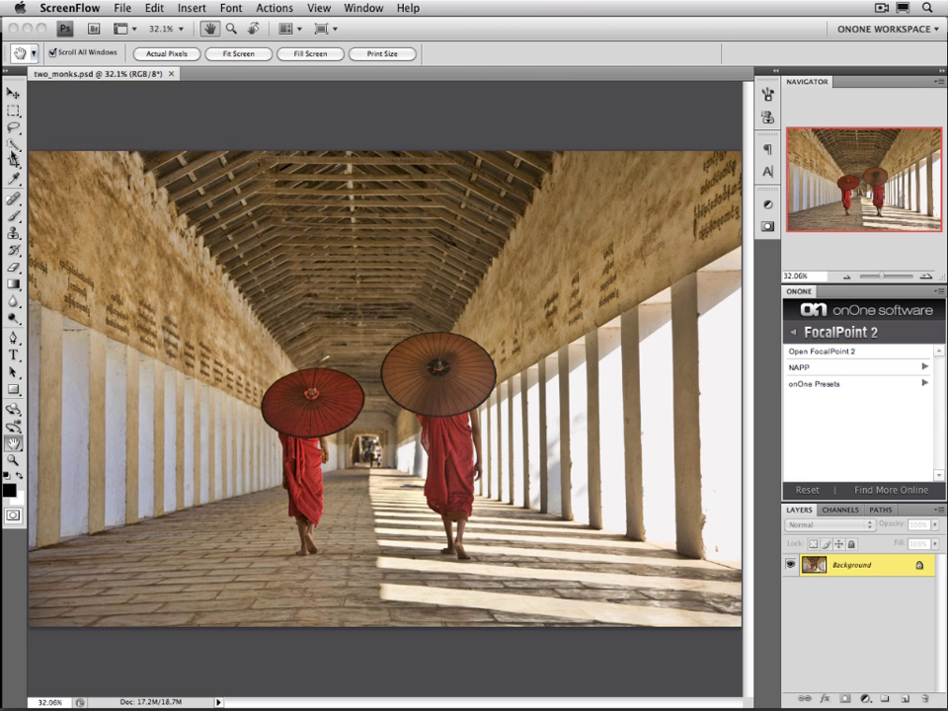
# - Select the smaller monk's red umbrella using the Quick Selection tool with a 200 px brush
pyautogui.click(12, 145)
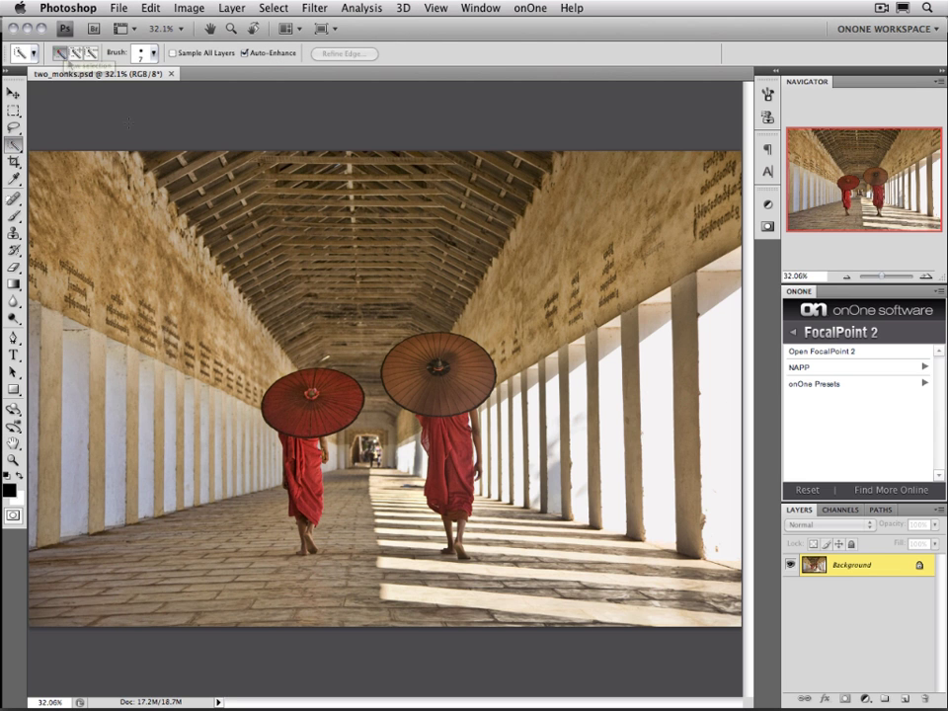
pyautogui.press(']')
pyautogui.press(']')
pyautogui.press(']')
pyautogui.press(']')
pyautogui.press(']')
pyautogui.press(']')
pyautogui.press(']')
pyautogui.press(']')
pyautogui.press(']')
pyautogui.press(']')
pyautogui.press(']')
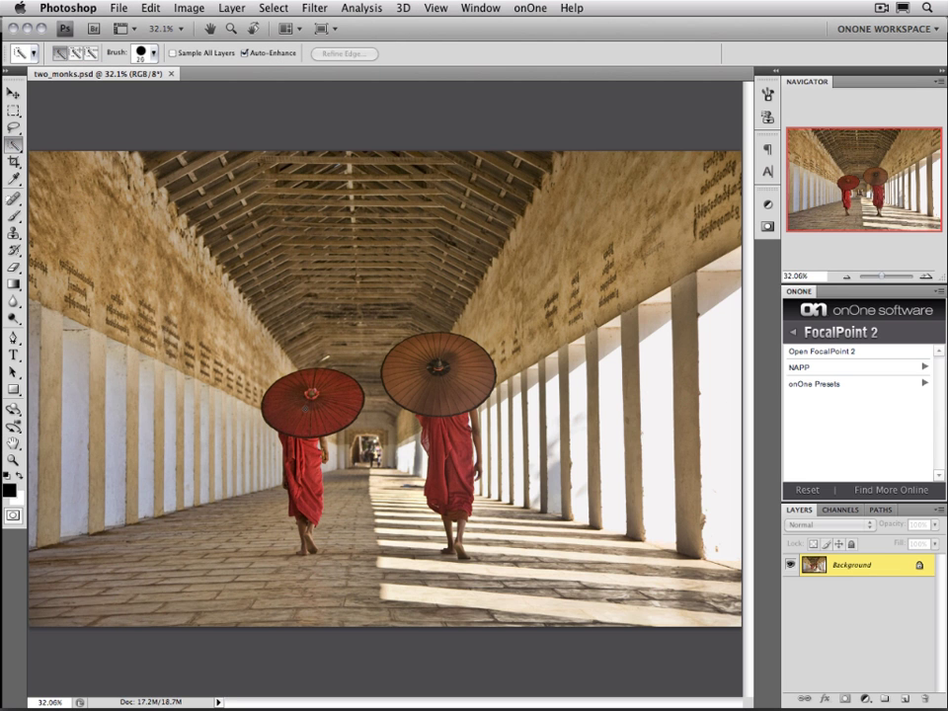
pyautogui.press(']')
pyautogui.press(']')
pyautogui.press(']')
pyautogui.press(']')
pyautogui.press('super+equal')
pyautogui.press('super+equal')
pyautogui.press('super+equal')
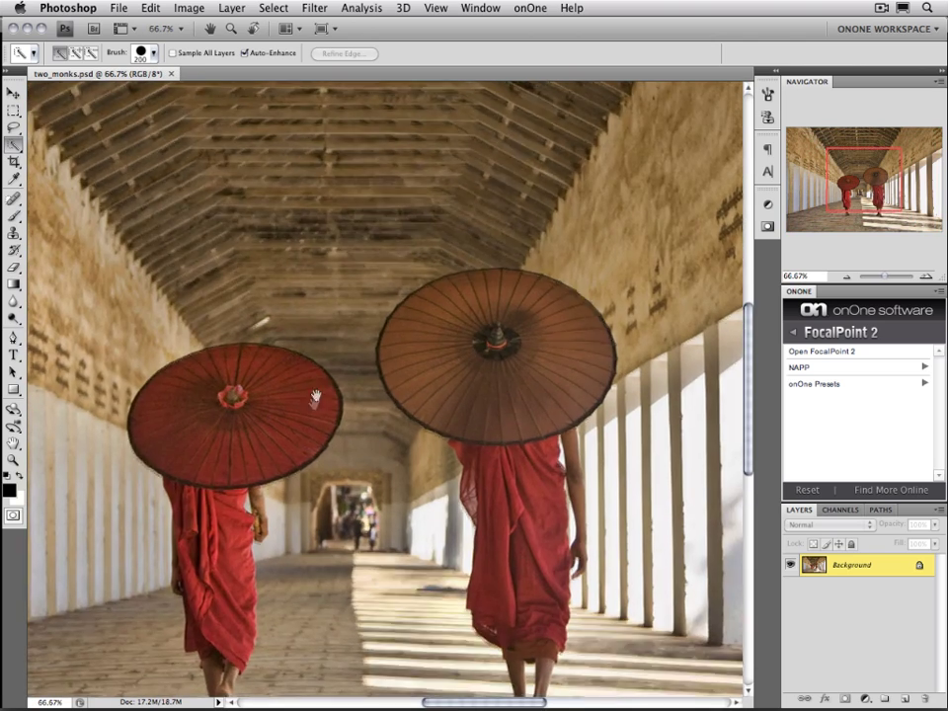
pyautogui.scroll(-5, 332, 239)
pyautogui.moveTo(318, 237)
pyautogui.mouseDown()
pyautogui.moveTo(178, 207)
pyautogui.moveTo(244, 235)
pyautogui.mouseUp()
# - Add the smaller monk's robe, arm, legs and feet to the selection, reducing the brush size to 25 px for the fine parts
pyautogui.press('[')
pyautogui.press('[')
pyautogui.press('[')
pyautogui.press('[')
pyautogui.press('[')
pyautogui.press('[')
pyautogui.press('[')
pyautogui.press('[')
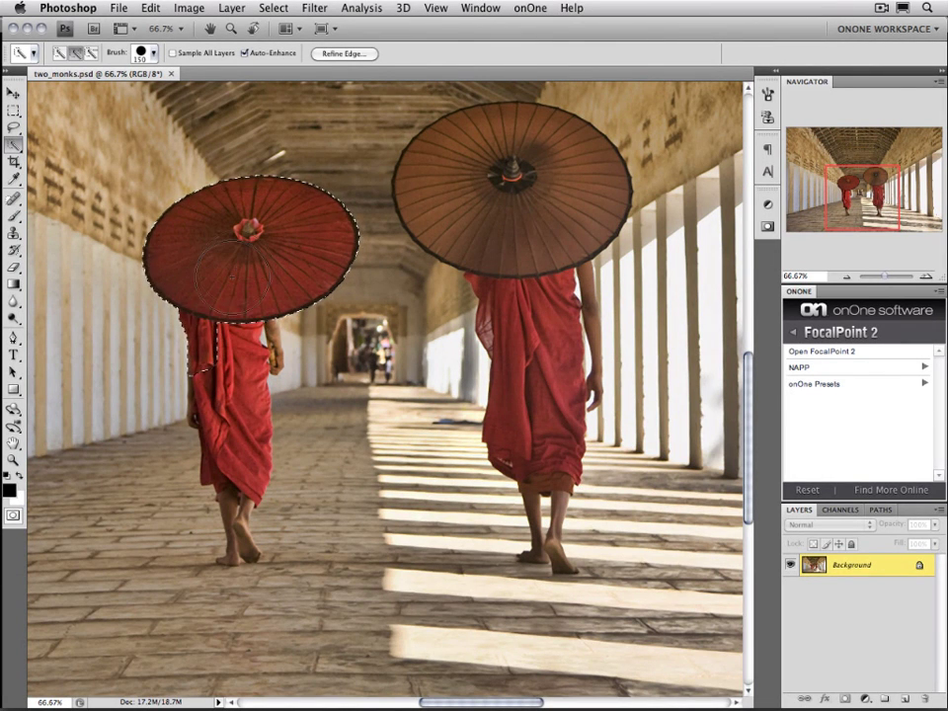
pyautogui.moveTo(227, 308); pyautogui.dragTo(224, 400)
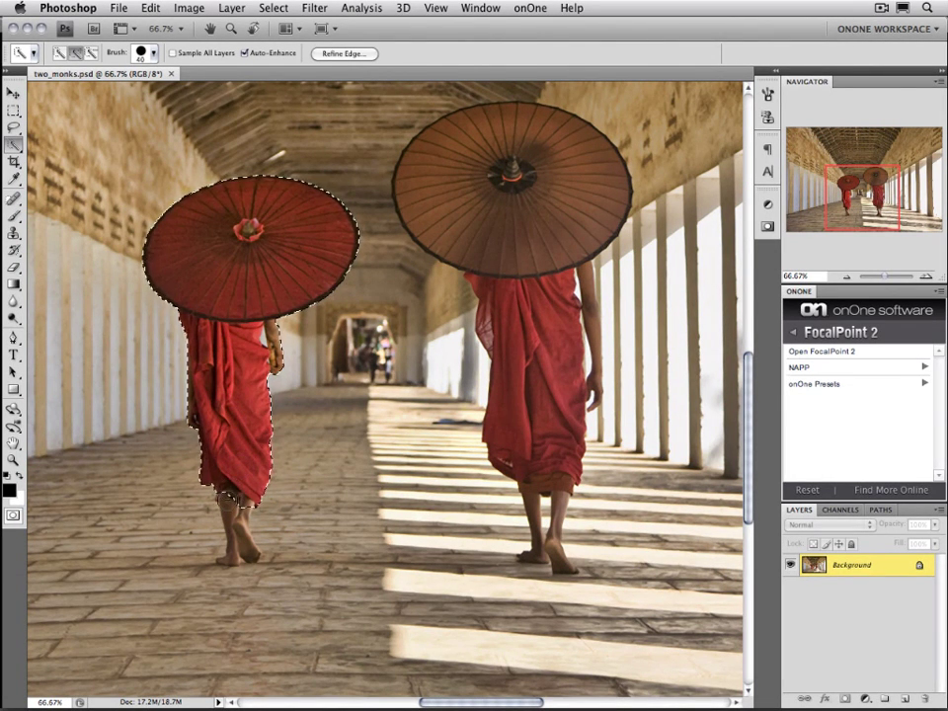
pyautogui.press('[')
pyautogui.press('[')
pyautogui.press('[')
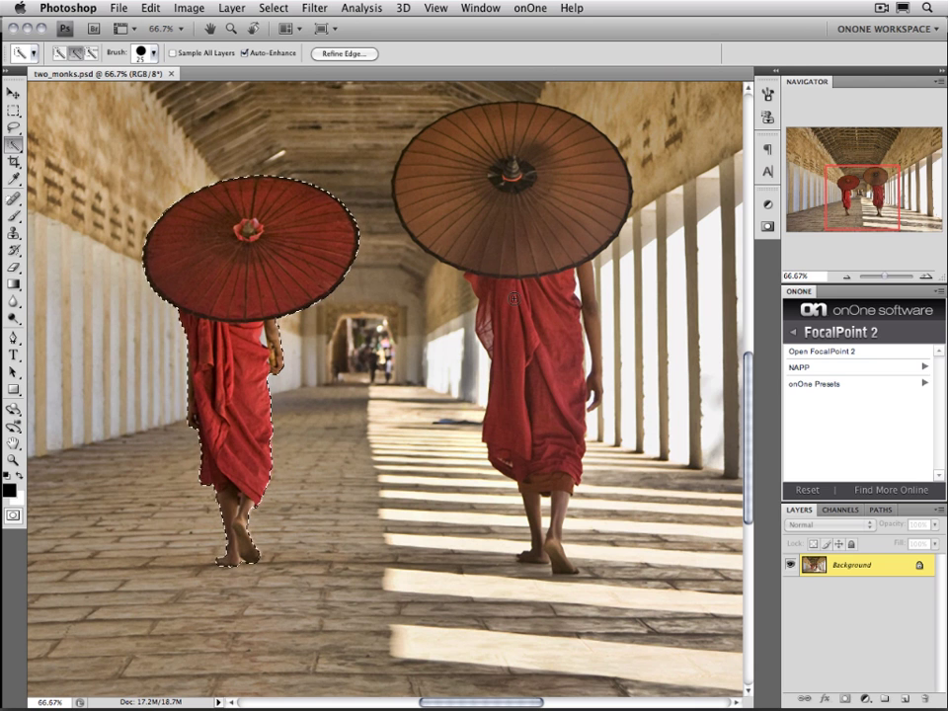
# - Add the taller monk's brown umbrella, robe, legs and feet to the selection, using a 70 px brush for the large areas
pyautogui.press(']')
pyautogui.press(']')
pyautogui.press(']')
pyautogui.press(']')
pyautogui.moveTo(555, 178)
pyautogui.mouseDown()
pyautogui.moveTo(538, 208)
pyautogui.moveTo(540, 383)
pyautogui.mouseUp()
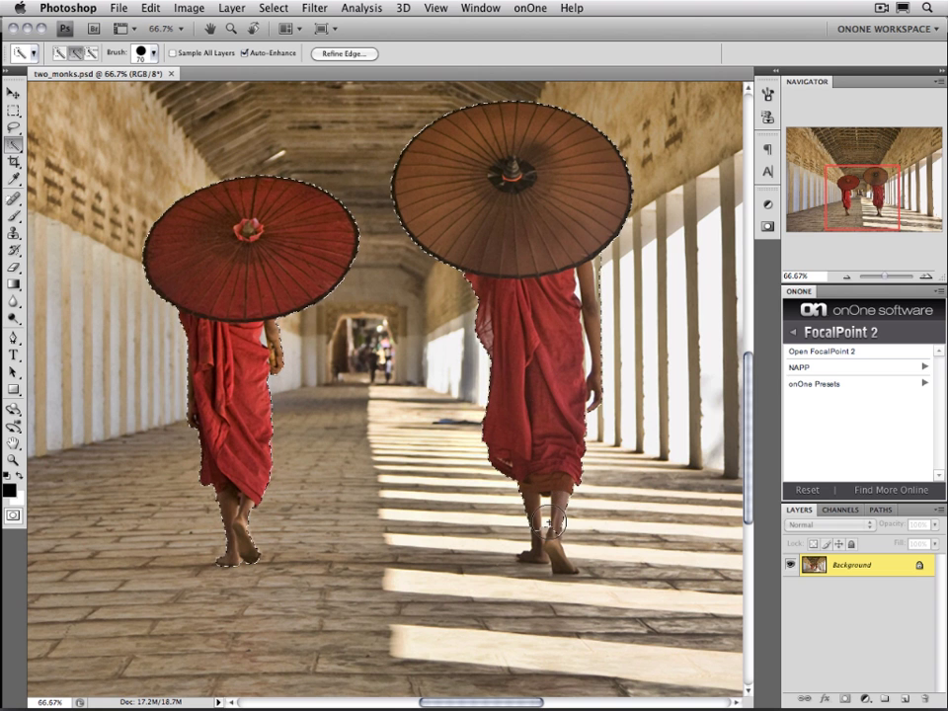
pyautogui.press(']')
pyautogui.press(']')
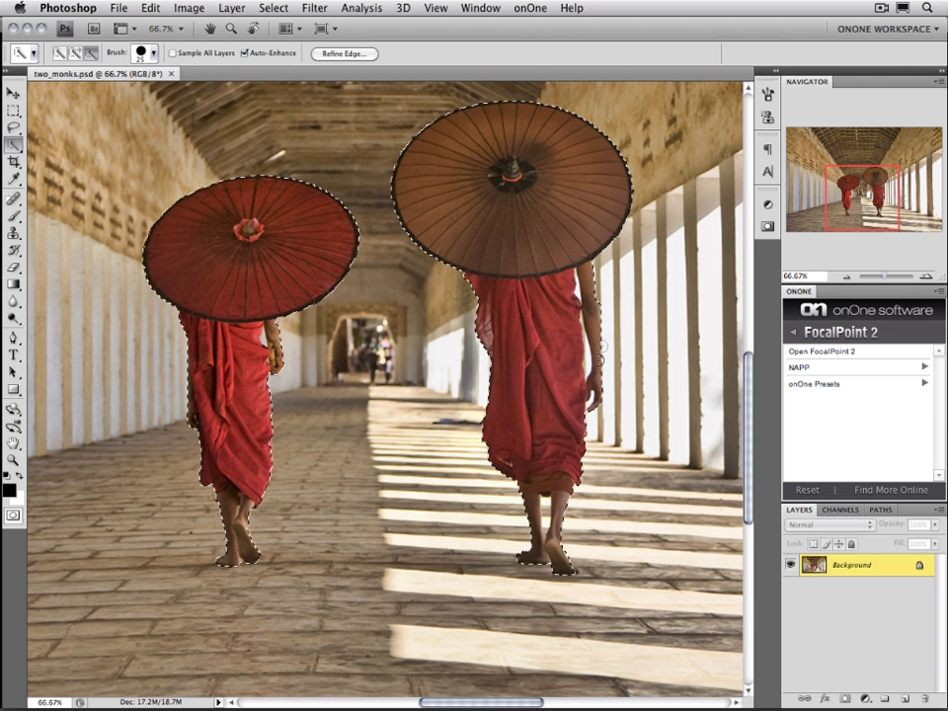
# - Subtract the stray background beside the taller monk's arm from the selection with a 25 px brush
pyautogui.press('[')
pyautogui.press('[')
pyautogui.press('[')
pyautogui.press('[')
pyautogui.press('[')
pyautogui.press('[')
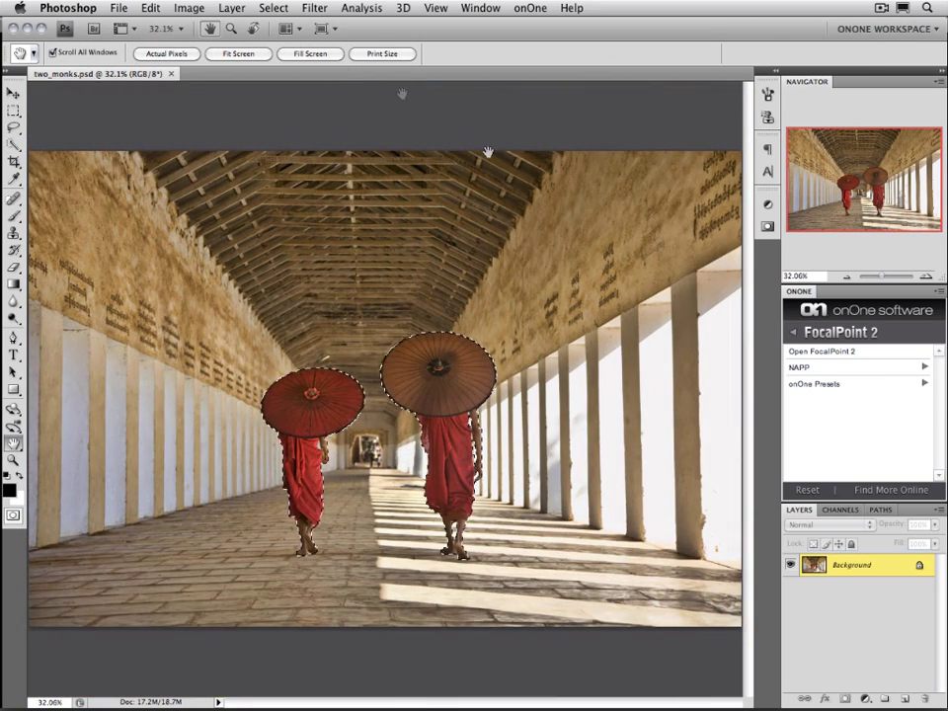
# - Open the image in FocalPoint 2, invert the selection used as the mask, and inspect the resulting mask
pyautogui.click(820, 353)
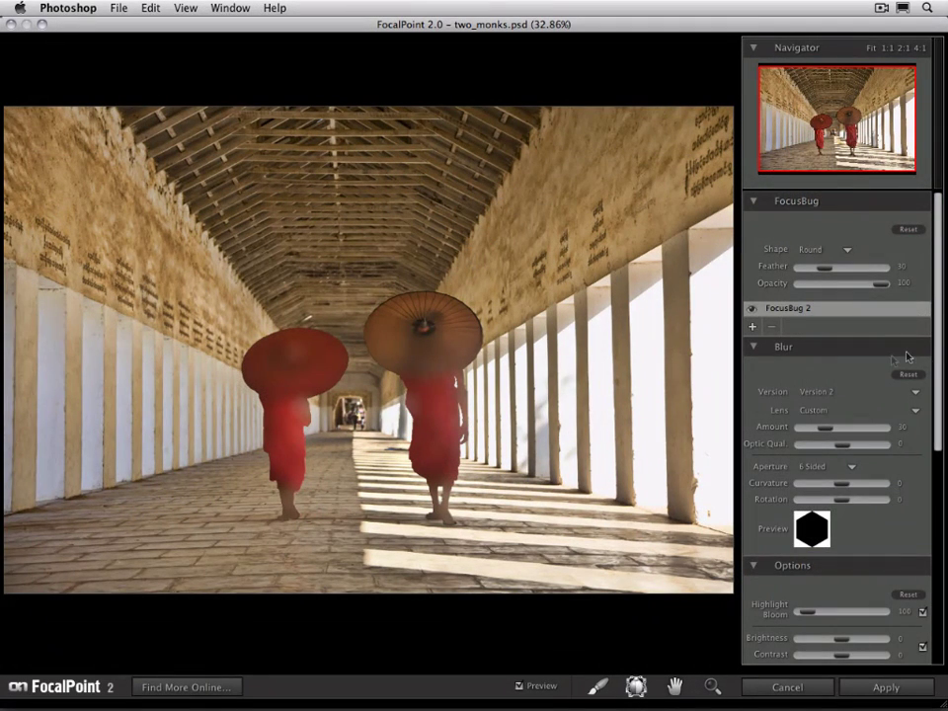
pyautogui.moveTo(937, 360); pyautogui.dragTo(916, 535)
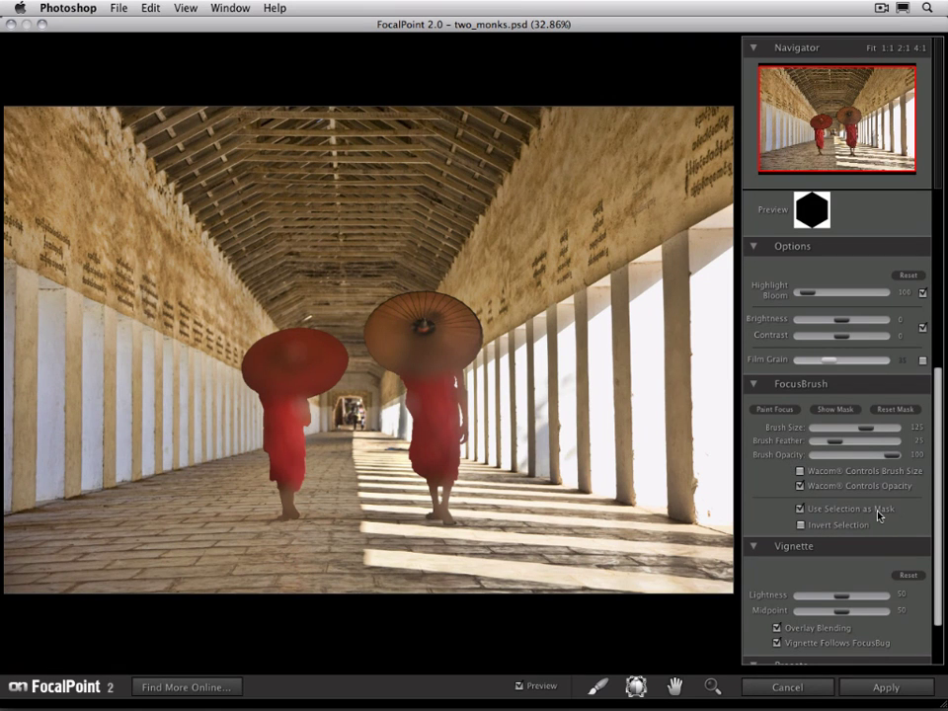
pyautogui.click(802, 526)
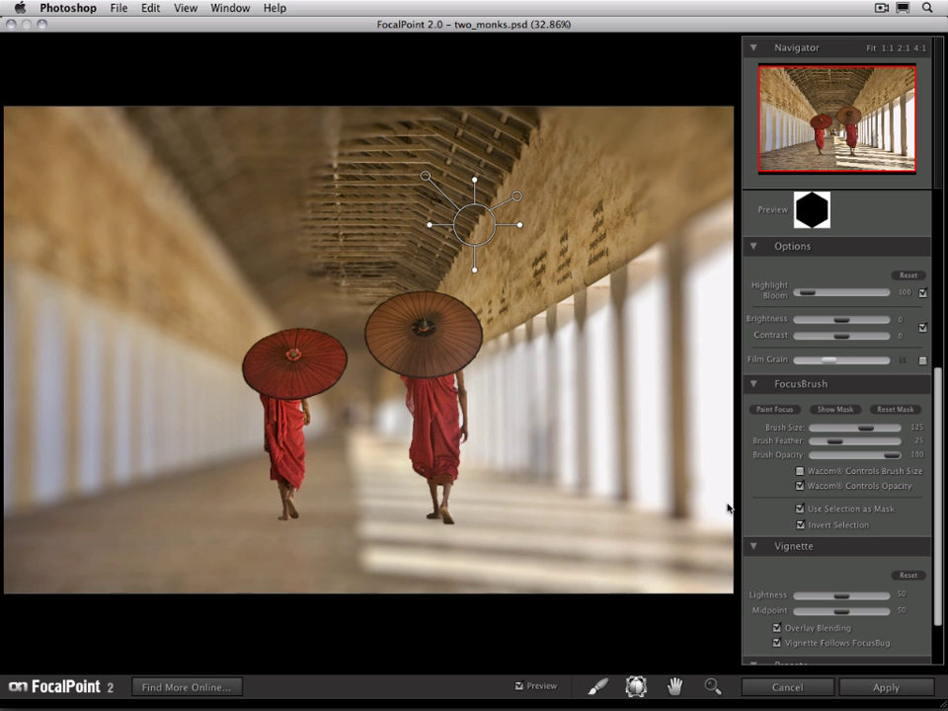
pyautogui.click(835, 409)
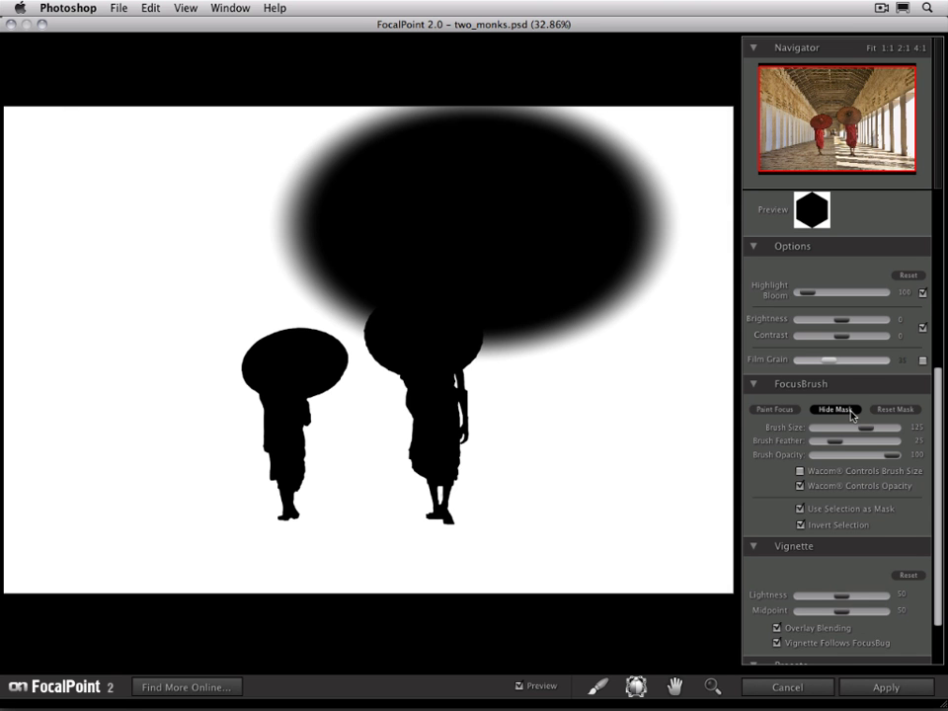
pyautogui.click(851, 413)
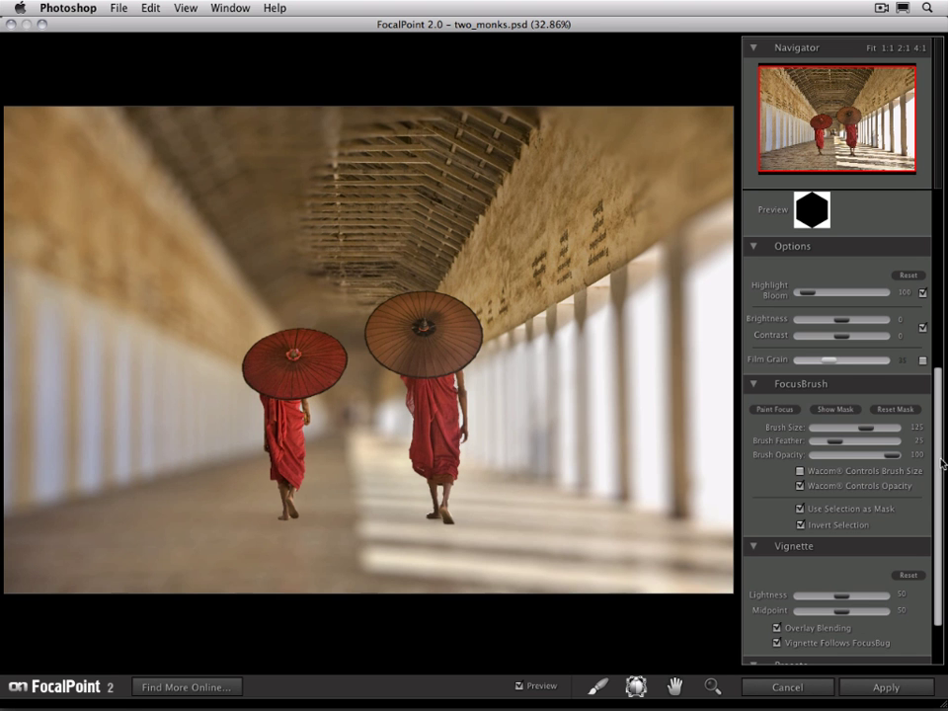
# - Change the FocusBug to a Planar shape, rotate it a quarter turn and place it on the floor between the monks
pyautogui.moveTo(941, 449); pyautogui.dragTo(946, 249)
pyautogui.click(819, 250)
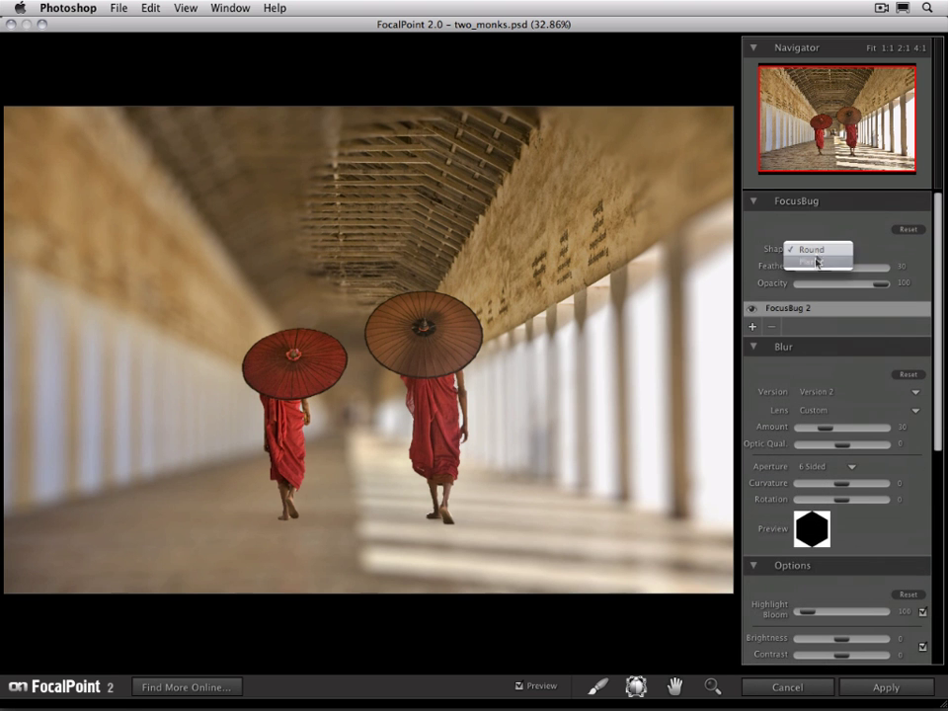
pyautogui.click(816, 263)
pyautogui.moveTo(515, 225)
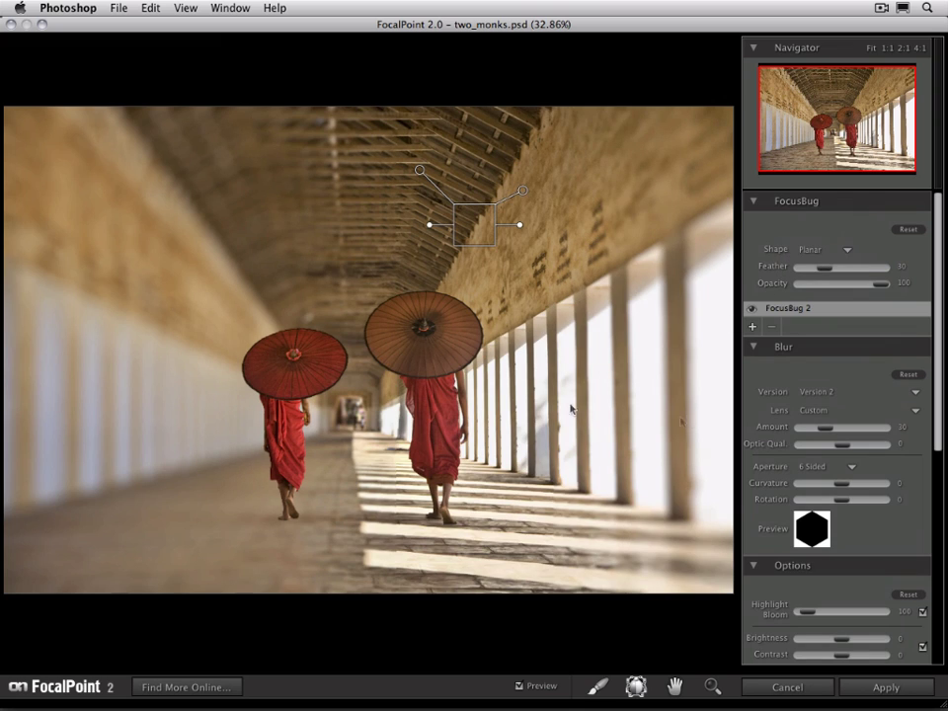
pyautogui.moveTo(517, 226); pyautogui.dragTo(475, 279)
pyautogui.moveTo(476, 232); pyautogui.dragTo(406, 522)
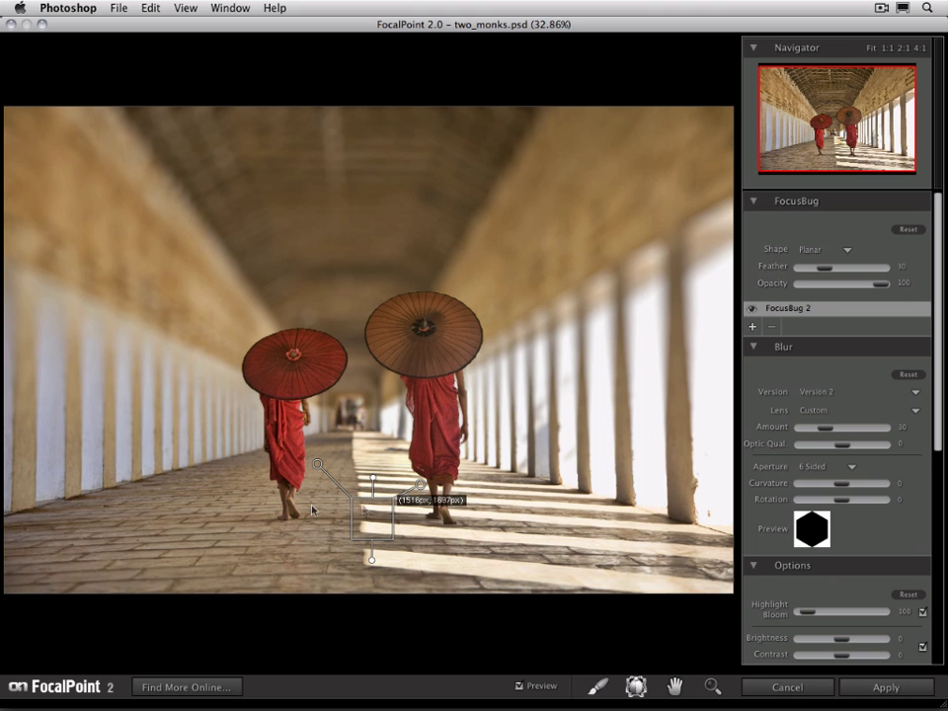
pyautogui.moveTo(373, 516); pyautogui.dragTo(369, 514)
pyautogui.moveTo(415, 481)
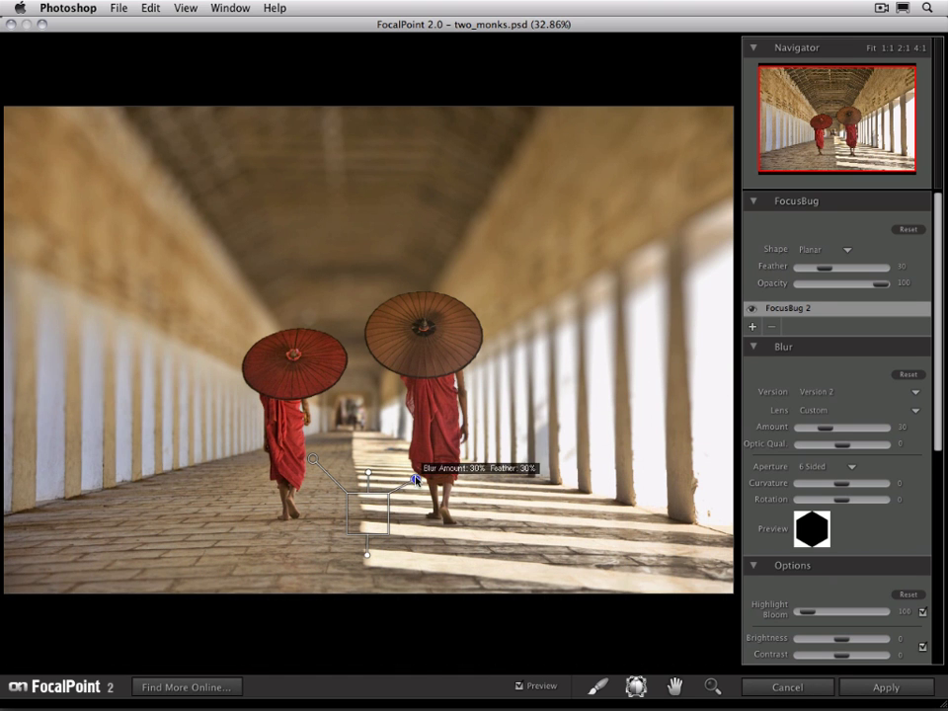
# - Set the blur lens to Canon 35 1.4 at 1.4 and invert the selection mask again
pyautogui.click(819, 410)
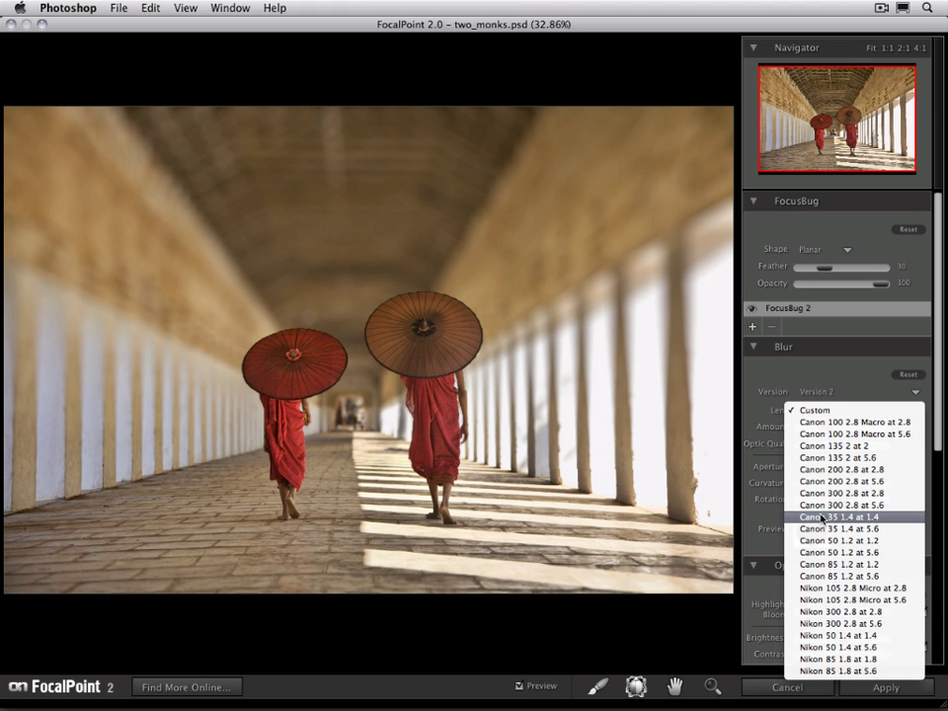
pyautogui.click(822, 517)
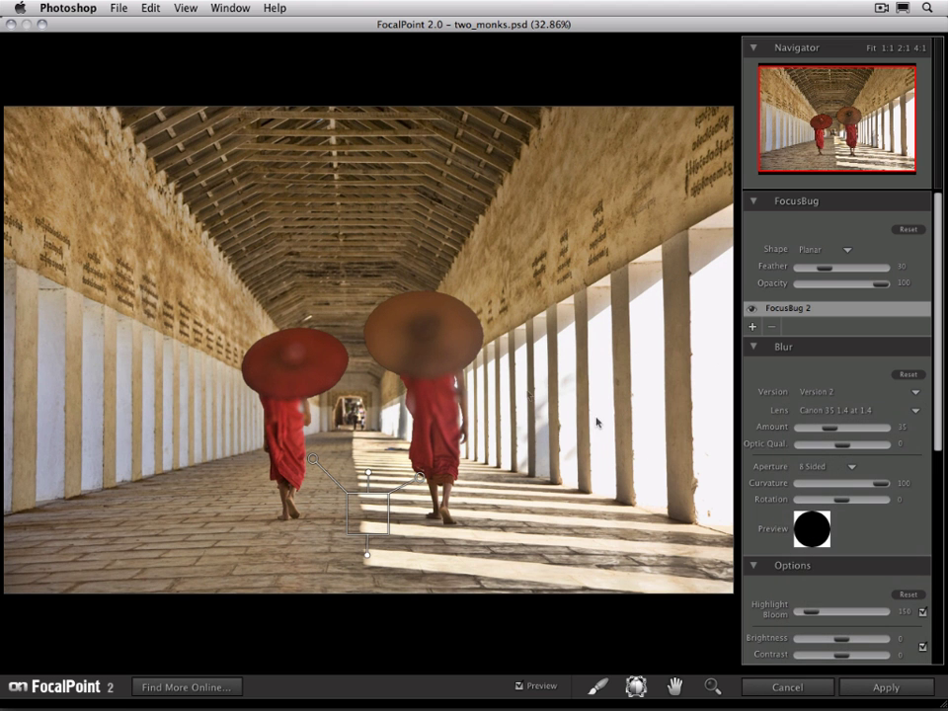
pyautogui.scroll(-10, 830, 465)
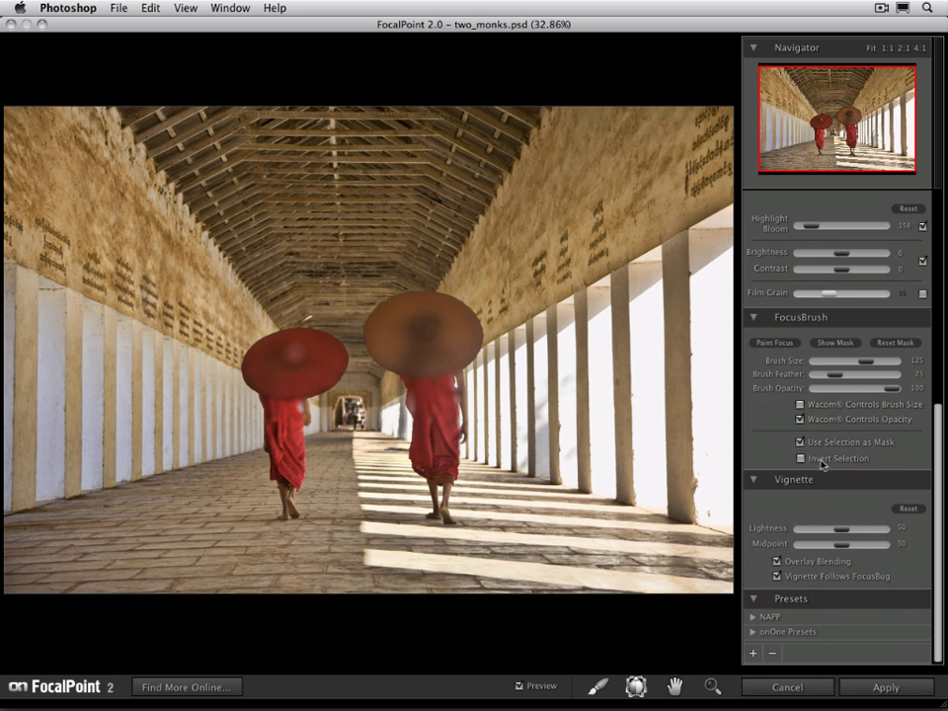
pyautogui.click(801, 459)
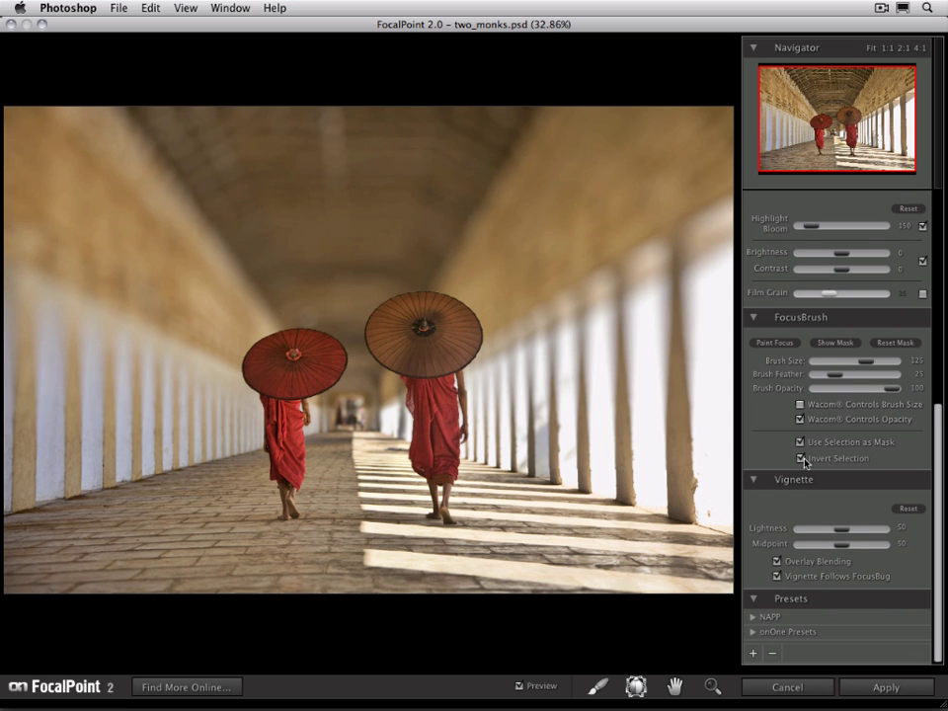
# - Set the blur amount to 29
pyautogui.scroll(10, 804, 461)
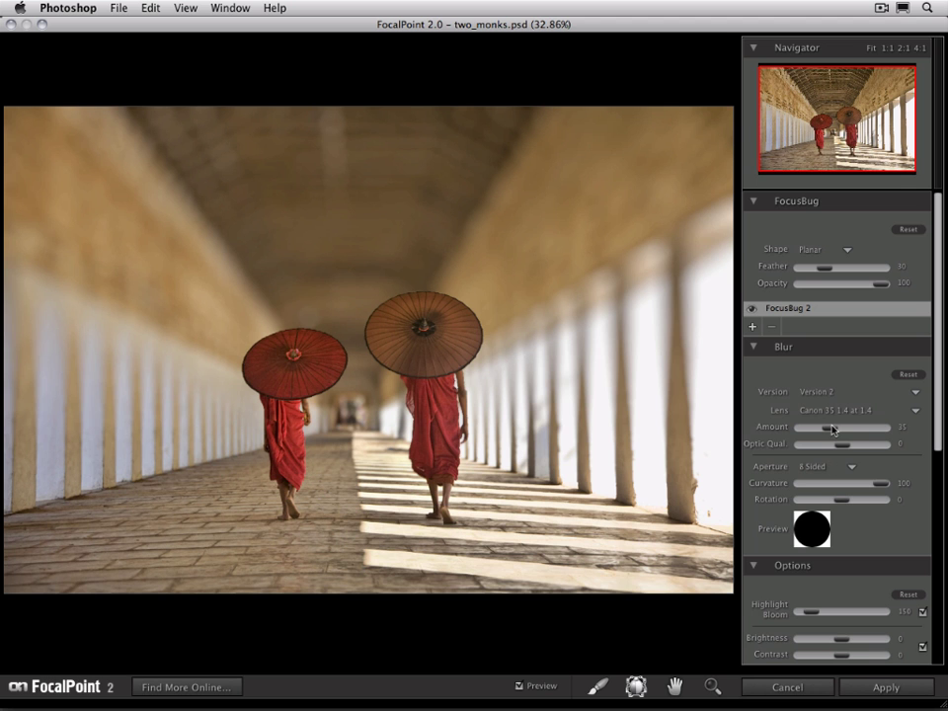
pyautogui.moveTo(830, 431); pyautogui.dragTo(828, 429)
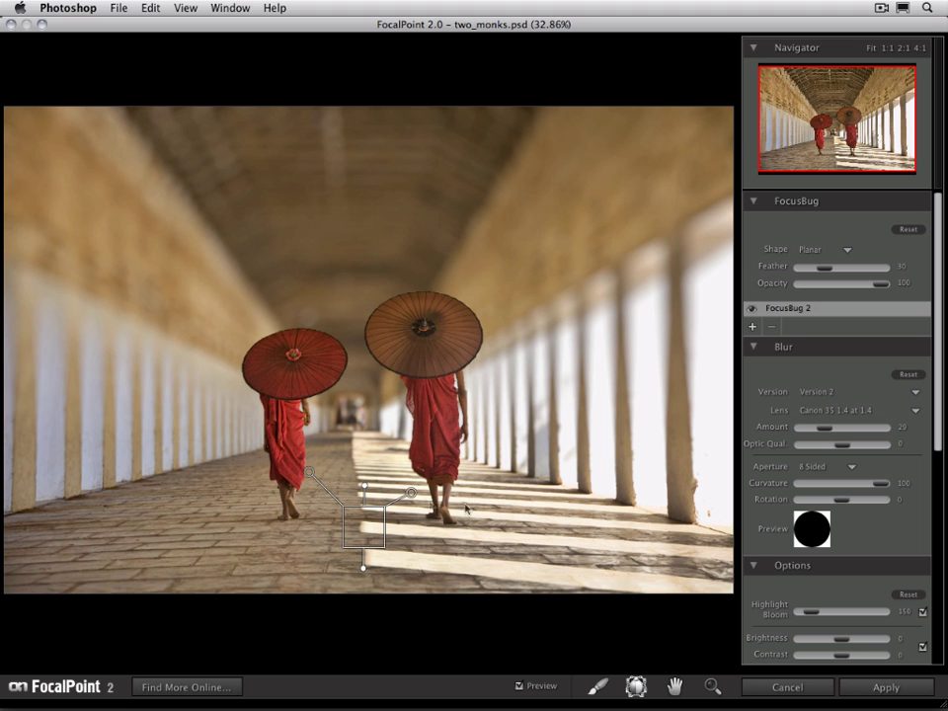
# - Add a second FocusBug with a Planar shape and position it over the corridor's left wall, angled at about -0.9 degrees
pyautogui.click(753, 328)
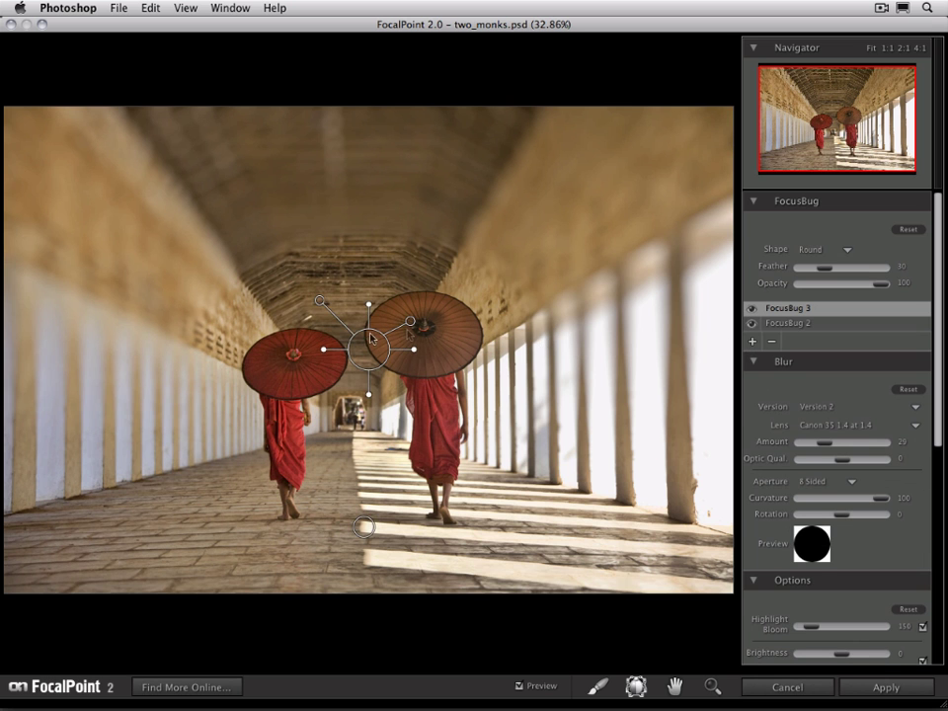
pyautogui.moveTo(364, 338); pyautogui.dragTo(340, 280)
pyautogui.click(816, 249)
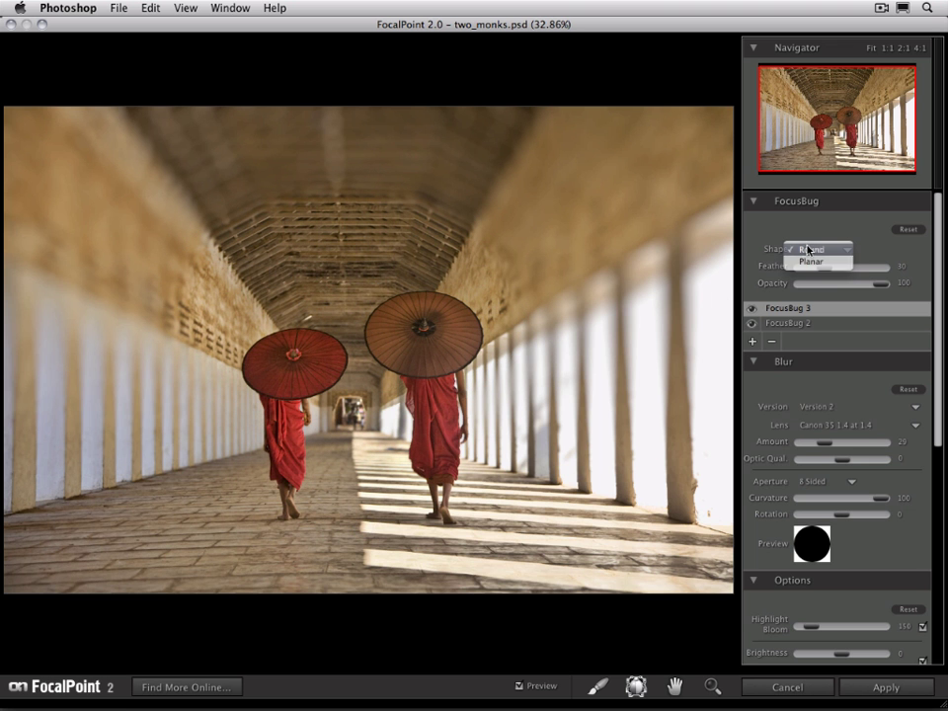
pyautogui.click(811, 267)
pyautogui.moveTo(344, 307); pyautogui.dragTo(40, 284)
pyautogui.moveTo(38, 284); pyautogui.dragTo(85, 289)
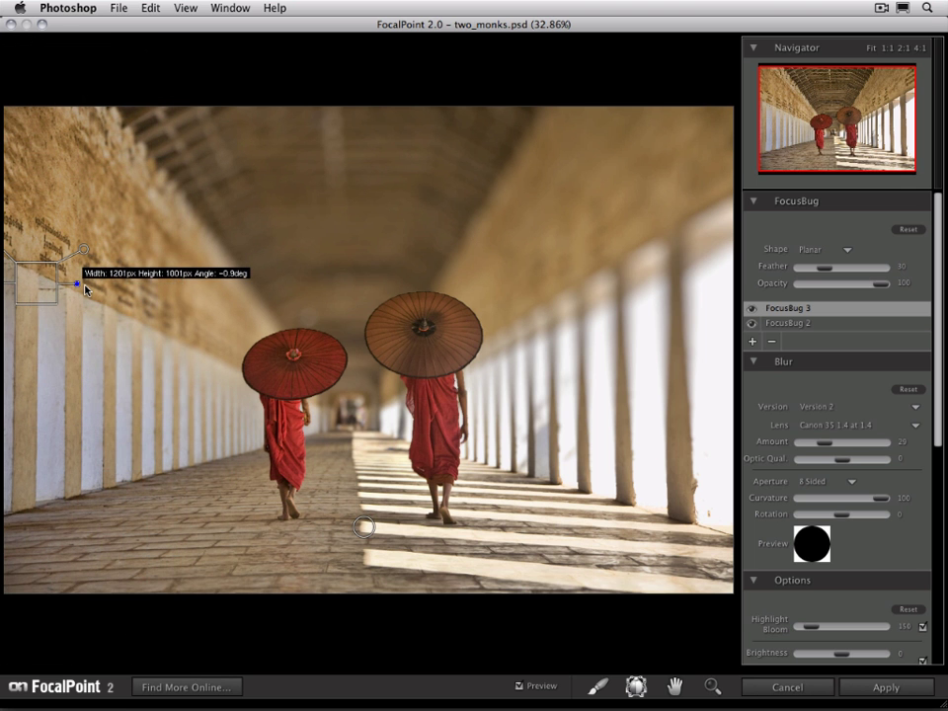
# - Add a third FocusBug with a Planar shape and place it over the near end of the corridor's right wall
pyautogui.click(752, 342)
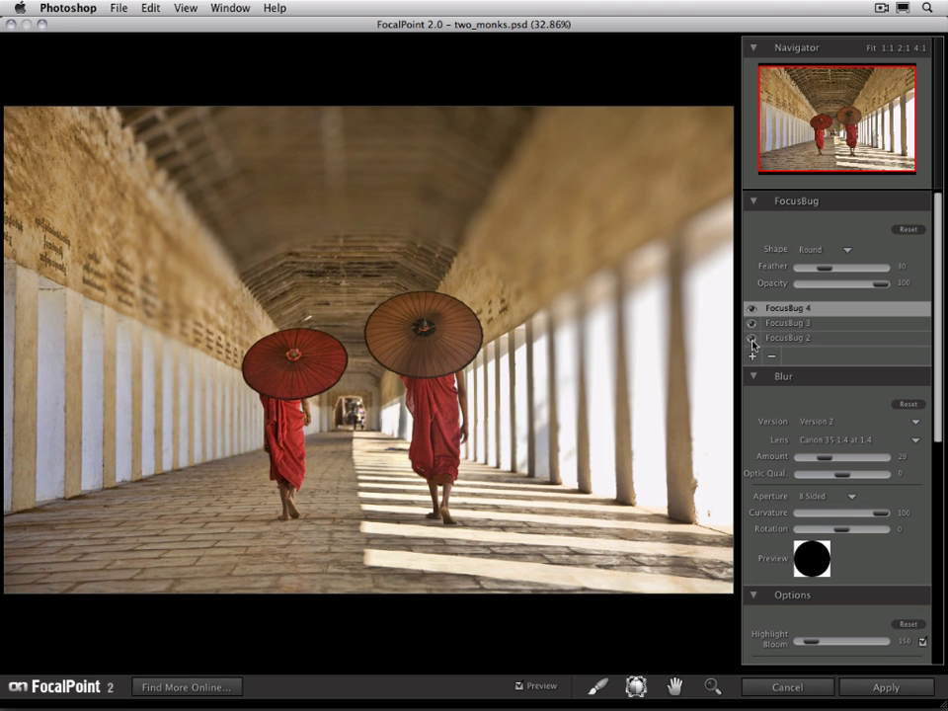
pyautogui.click(816, 249)
pyautogui.click(817, 262)
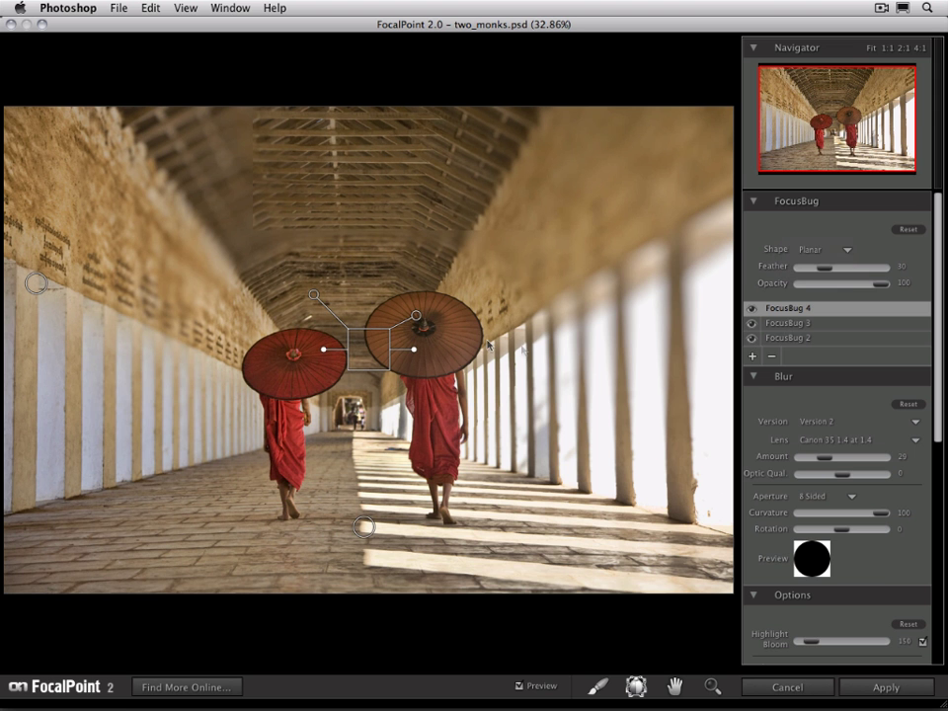
pyautogui.moveTo(452, 326); pyautogui.dragTo(659, 339)
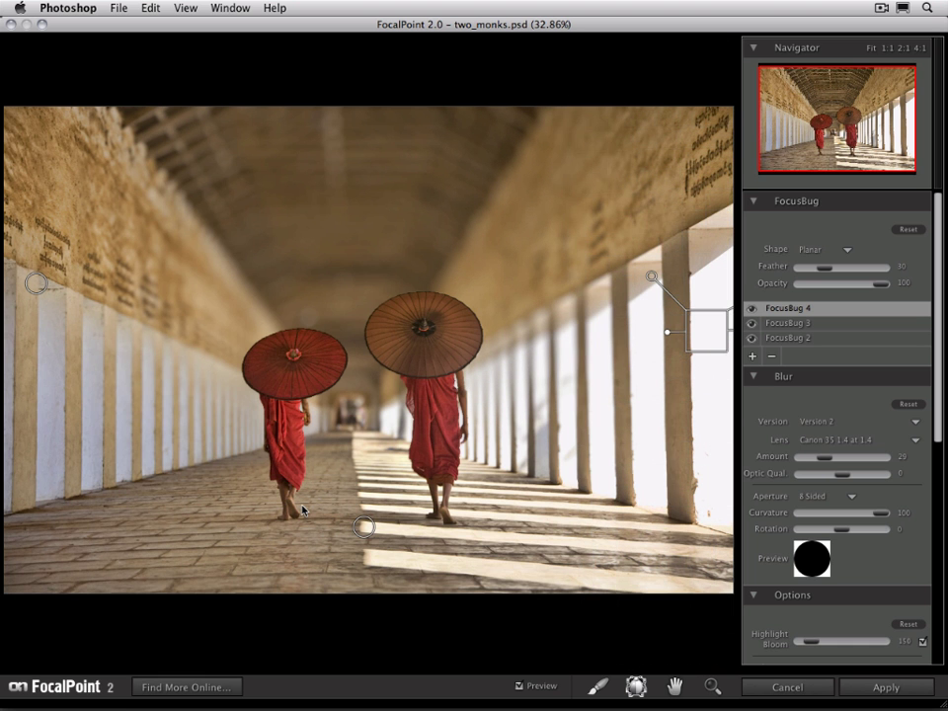